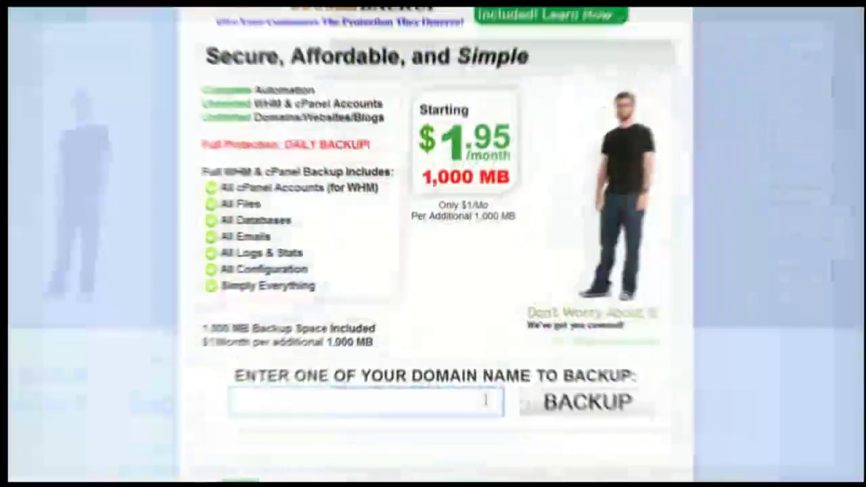
# - Enter SITEAUTOBACKUP.COM as the domain name to back up
pyautogui.write('SITEAUTOB')
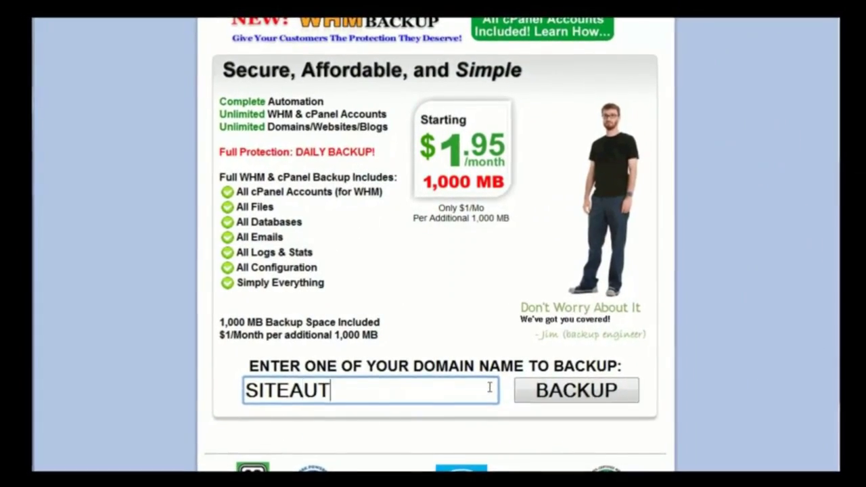
pyautogui.write('ACKUP.COM')
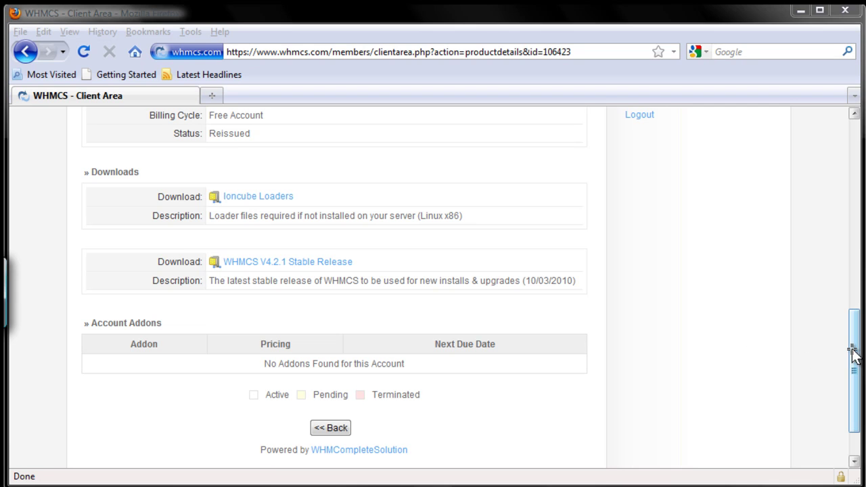
pyautogui.moveTo(854, 360); pyautogui.dragTo(860, 169)
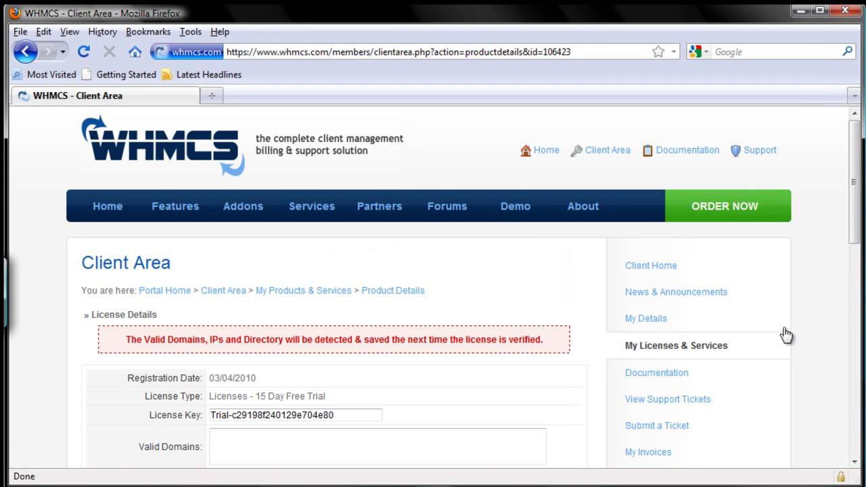
pyautogui.click(214, 96)
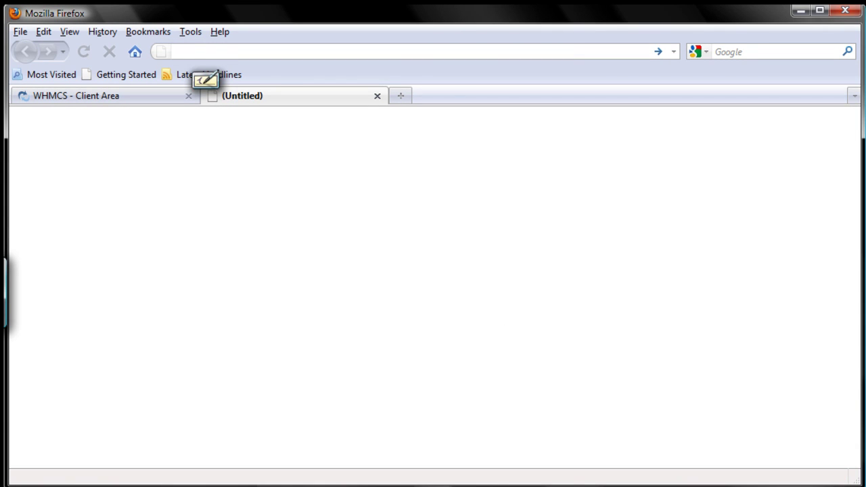
pyautogui.write('www.eat')
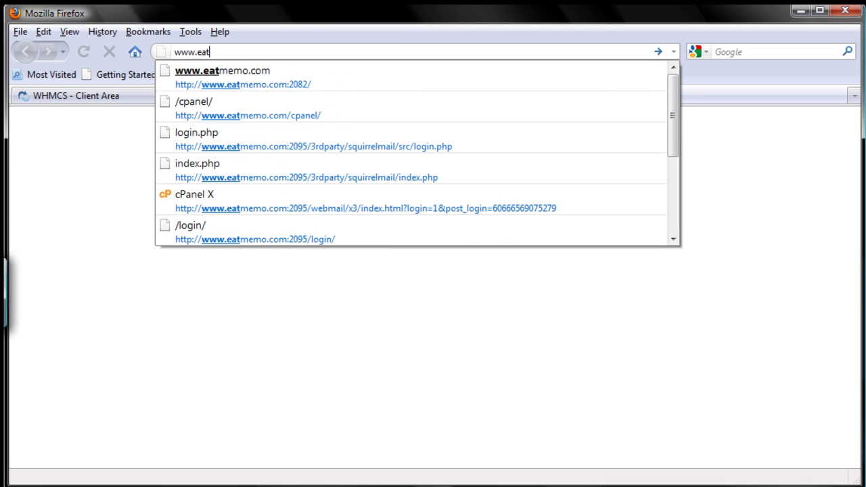
pyautogui.write('memo')
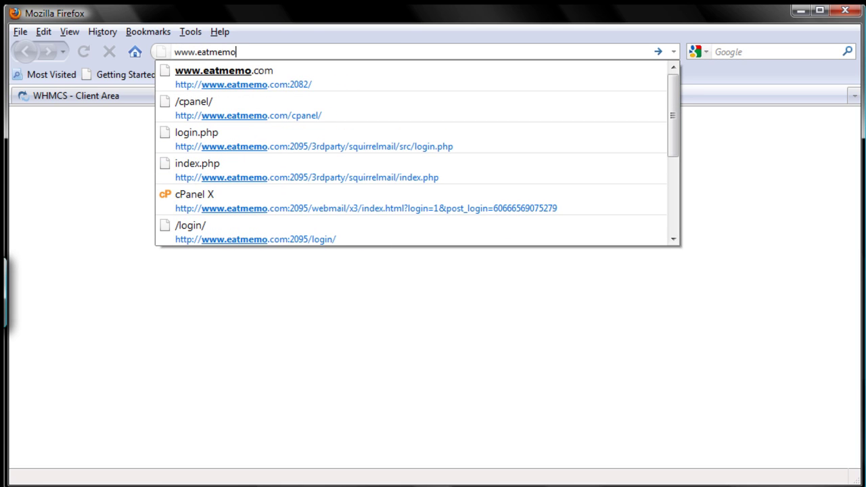
pyautogui.write('.com')
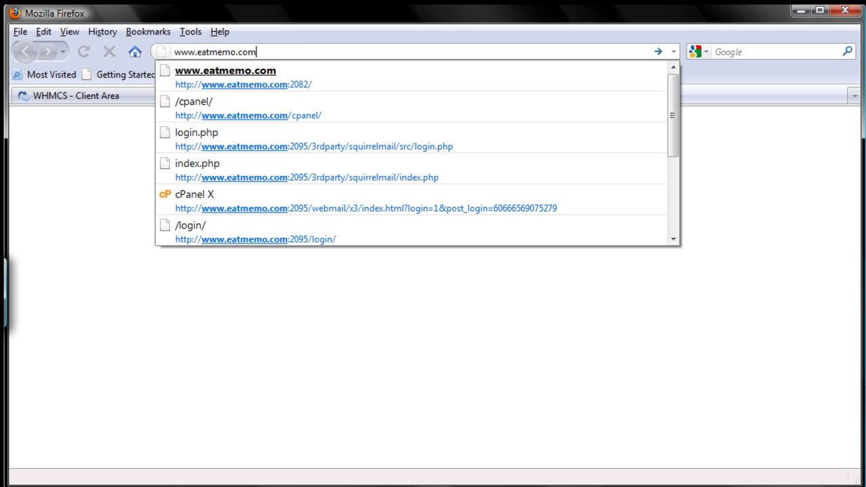
pyautogui.press('Down')
pyautogui.press('Return')
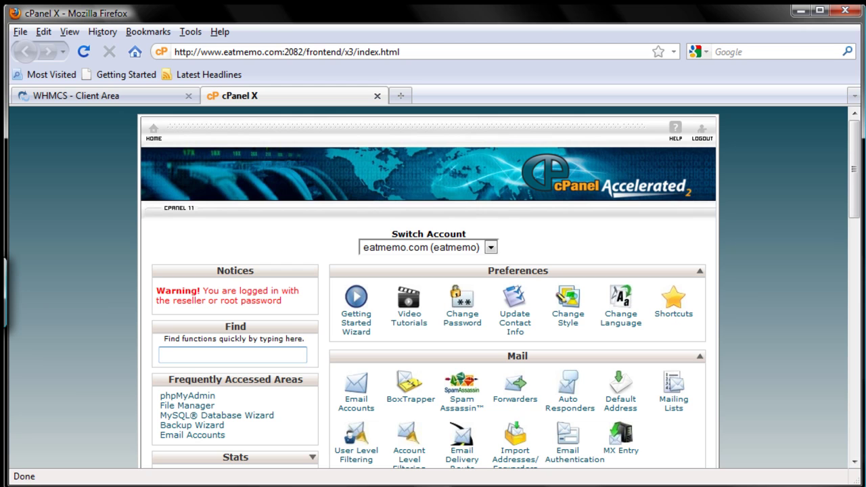
# - Open the File Manager from the Files section of cPanel at eatmemo.com's public_html folder
pyautogui.moveTo(856, 179); pyautogui.dragTo(853, 270)
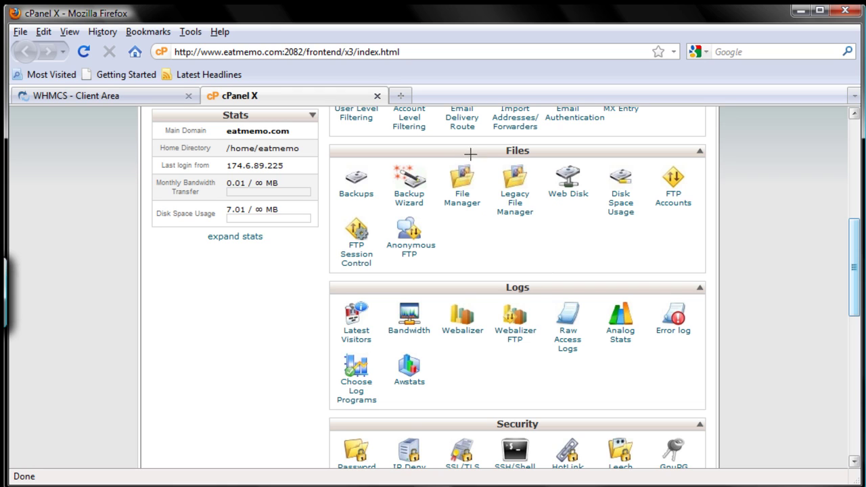
pyautogui.moveTo(470, 154); pyautogui.dragTo(436, 194)
pyautogui.hotkey('ctrl', 'z')
pyautogui.moveTo(474, 155)
pyautogui.mouseDown()
pyautogui.moveTo(442, 227)
pyautogui.moveTo(428, 230)
pyautogui.mouseUp()
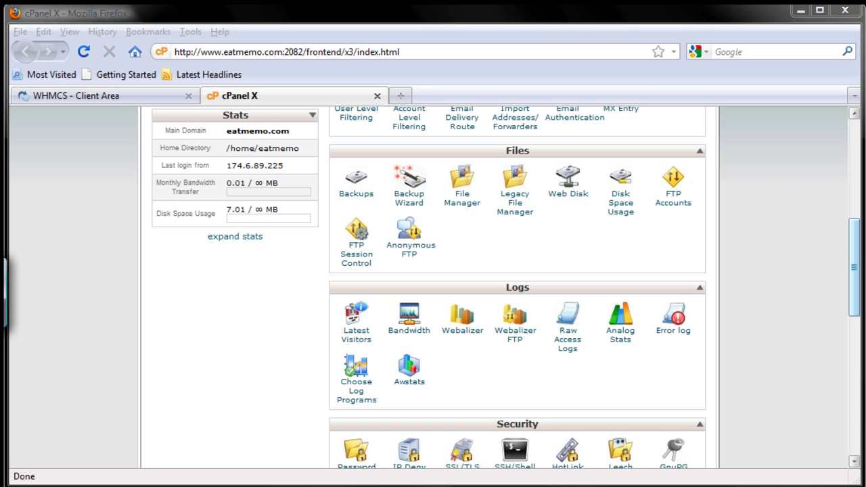
pyautogui.click(472, 214)
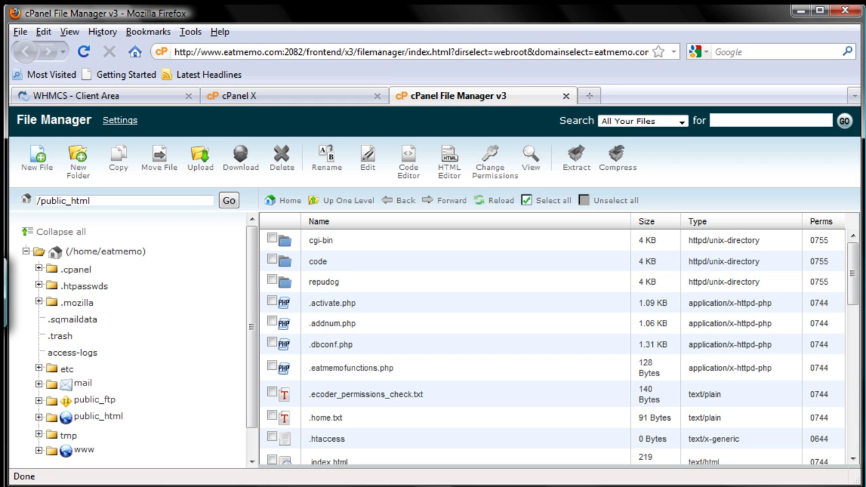
# - Open the upload page for /public_html and browse for the first file to upload
pyautogui.moveTo(856, 274); pyautogui.dragTo(855, 267)
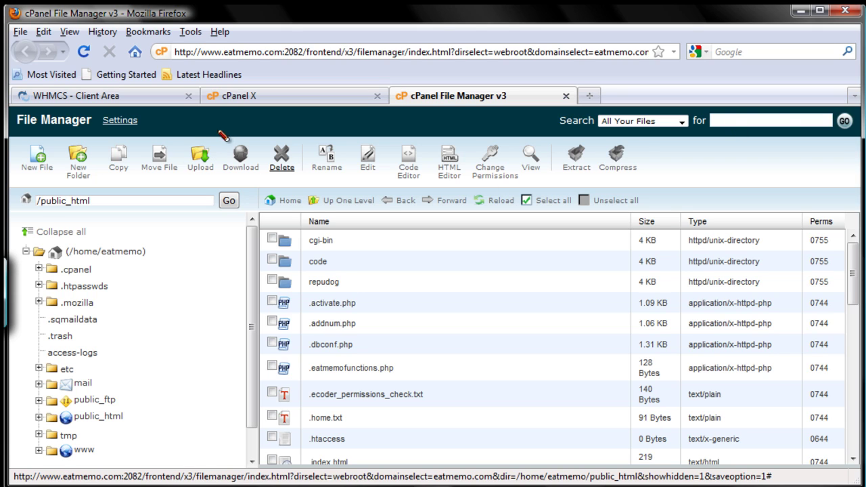
pyautogui.moveTo(222, 135); pyautogui.dragTo(219, 129)
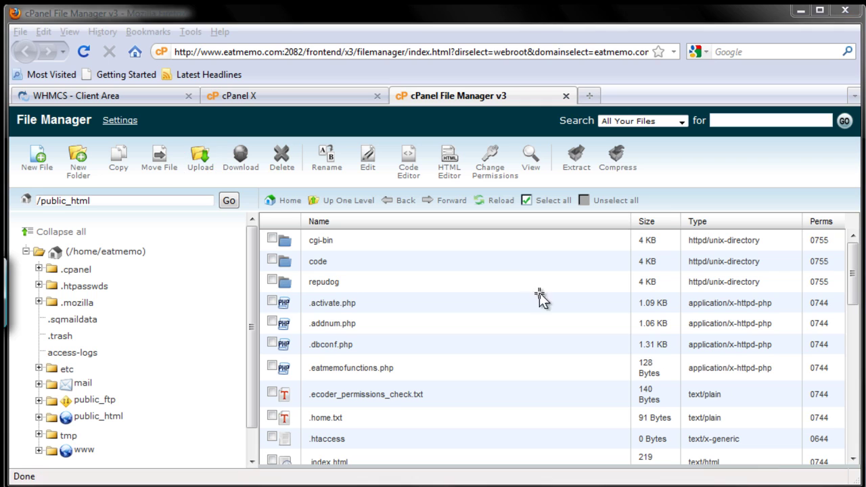
pyautogui.click(205, 168)
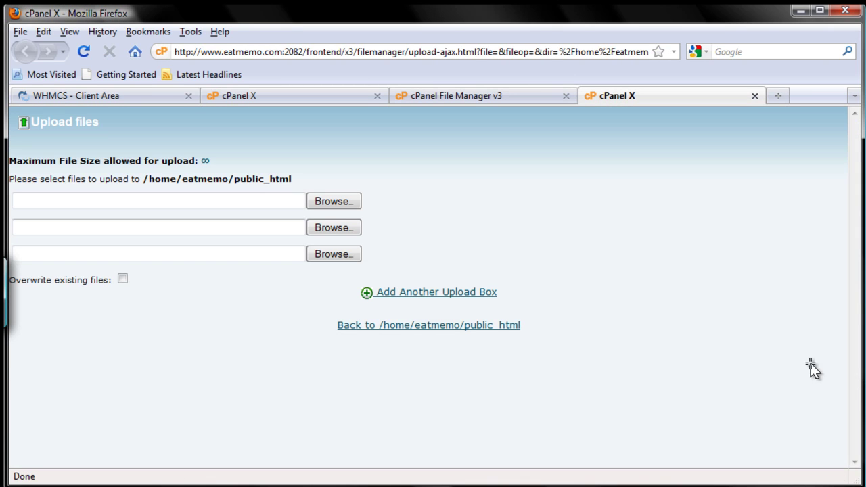
pyautogui.click(339, 202)
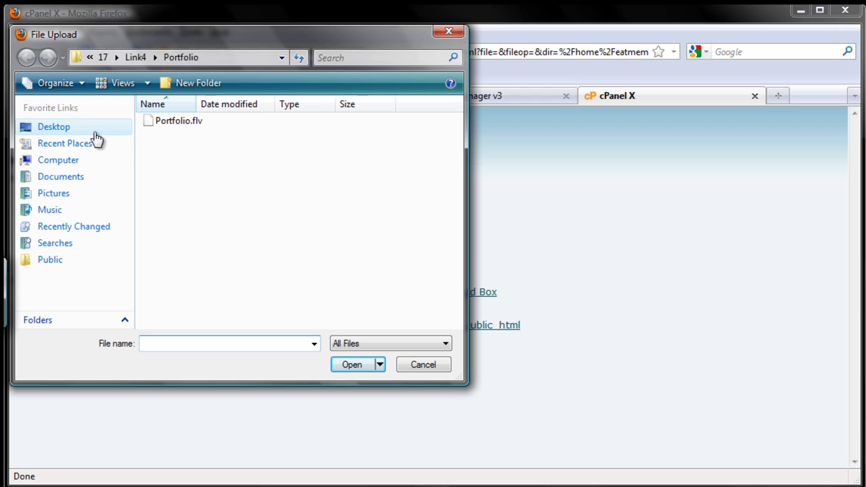
pyautogui.click(85, 181)
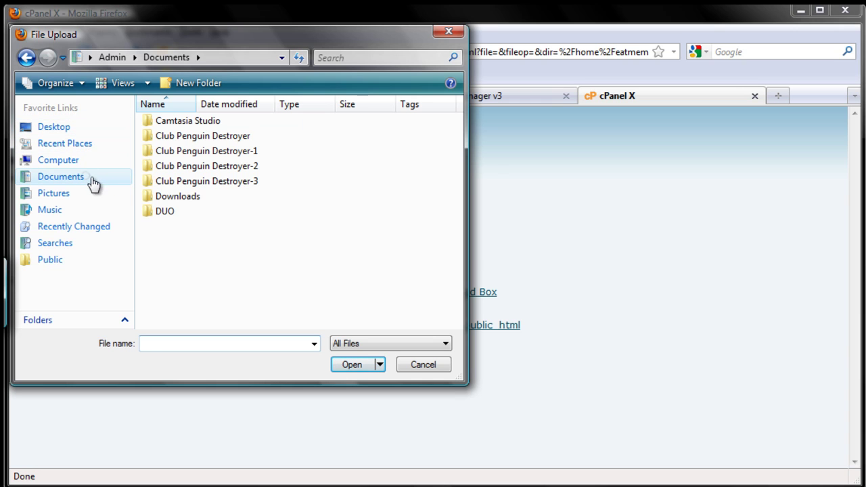
pyautogui.click(200, 200)
pyautogui.click(207, 198)
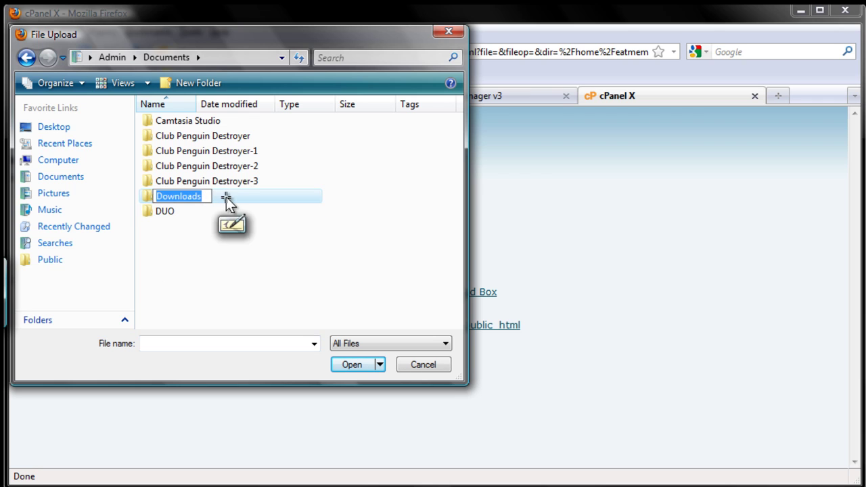
pyautogui.doubleClick(228, 196)
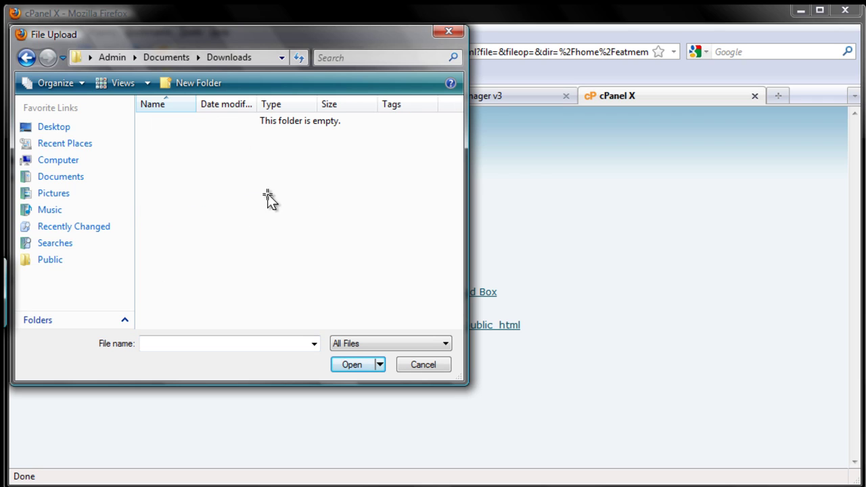
pyautogui.click(559, 280)
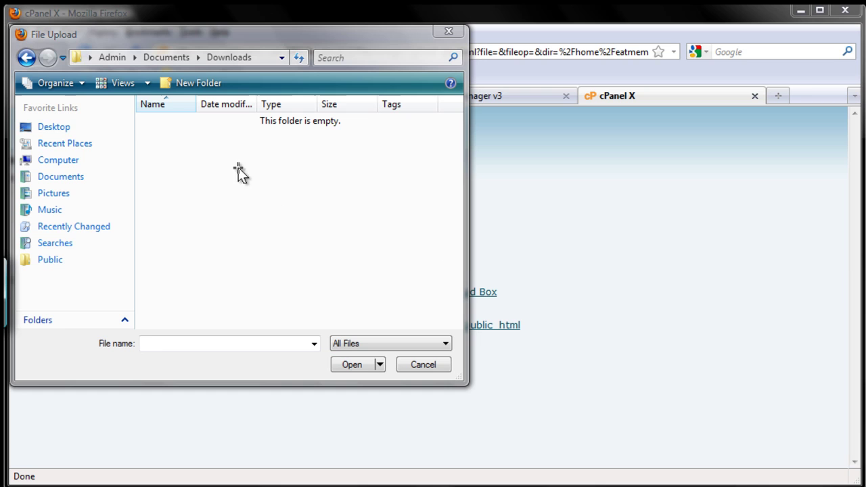
# - Upload the whmcs_v421 zip archive from the Downloads folder inside the Admin folder on the Desktop
pyautogui.click(68, 129)
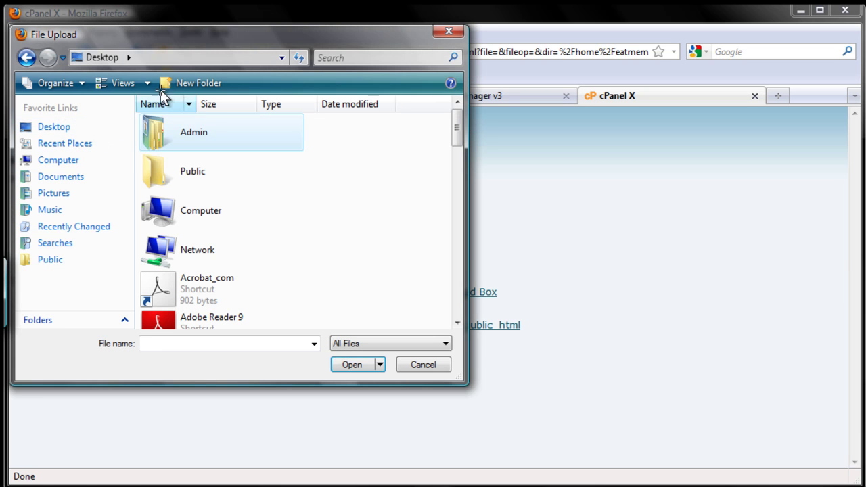
pyautogui.doubleClick(239, 131)
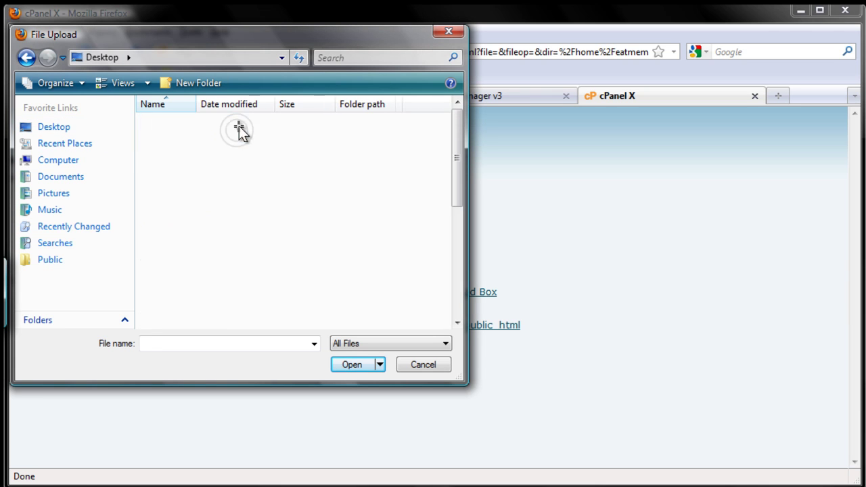
pyautogui.doubleClick(222, 284)
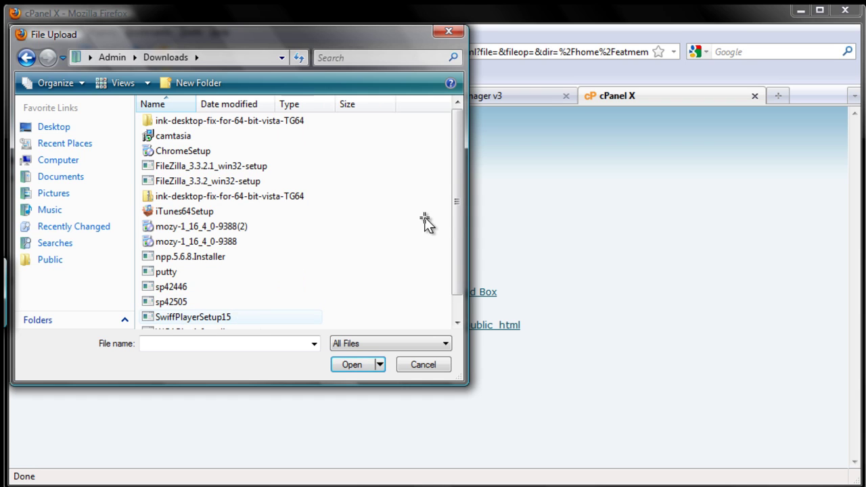
pyautogui.moveTo(462, 204); pyautogui.dragTo(460, 237)
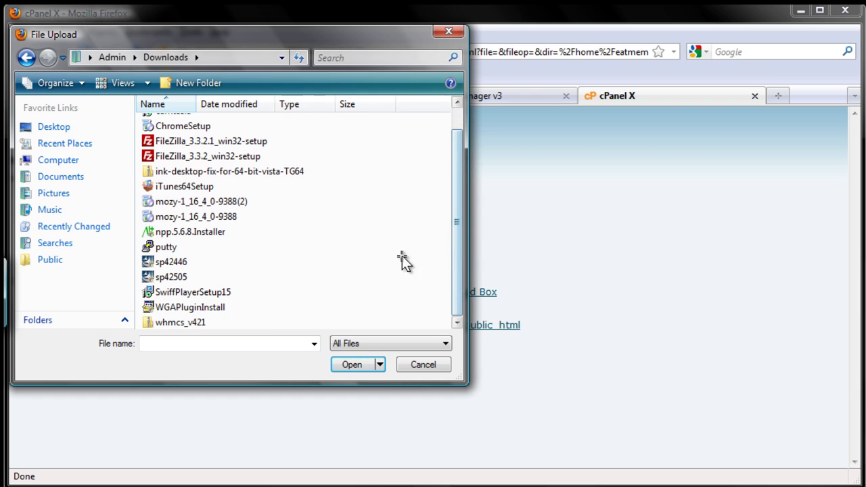
pyautogui.doubleClick(234, 324)
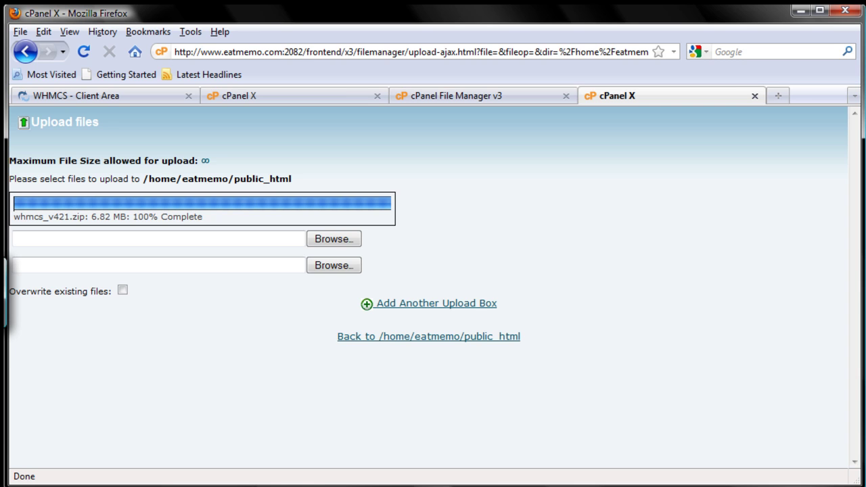
# - Return to the public_html listing, extract whmcs_v421.zip into /public_html and dismiss the extraction results
pyautogui.click(511, 339)
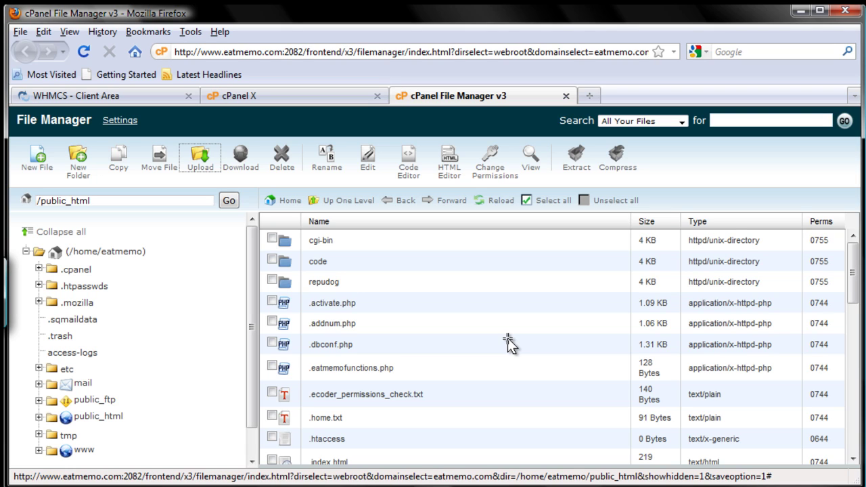
pyautogui.moveTo(854, 301); pyautogui.dragTo(841, 433)
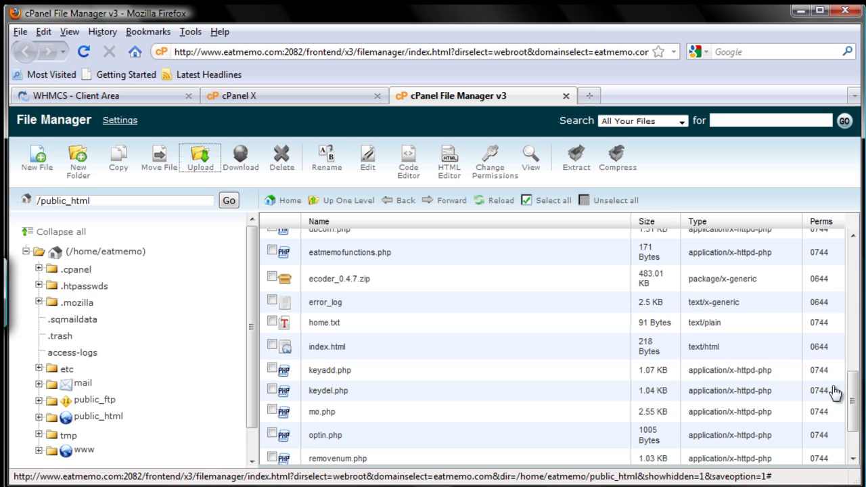
pyautogui.moveTo(851, 409); pyautogui.dragTo(853, 426)
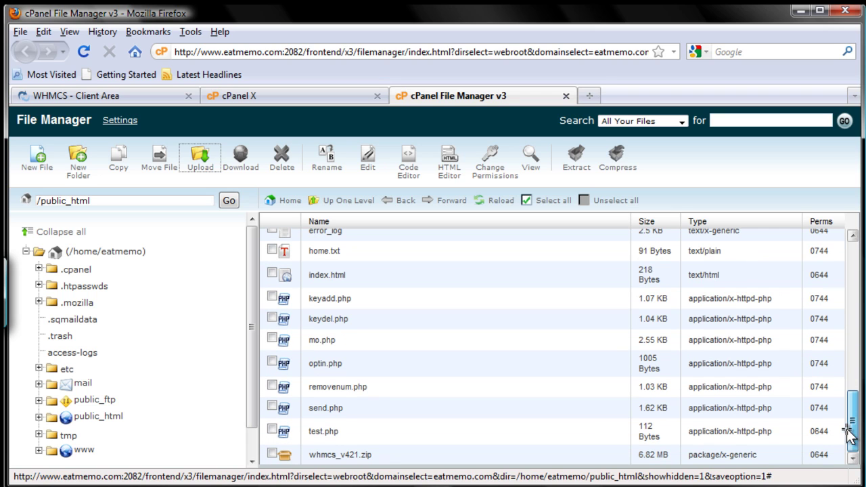
pyautogui.click(272, 458)
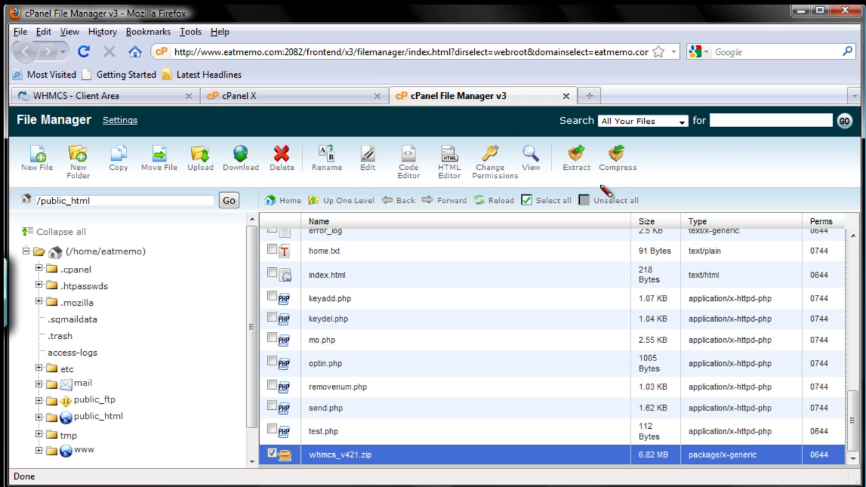
pyautogui.moveTo(567, 181)
pyautogui.mouseDown()
pyautogui.moveTo(597, 153)
pyautogui.moveTo(563, 177)
pyautogui.mouseUp()
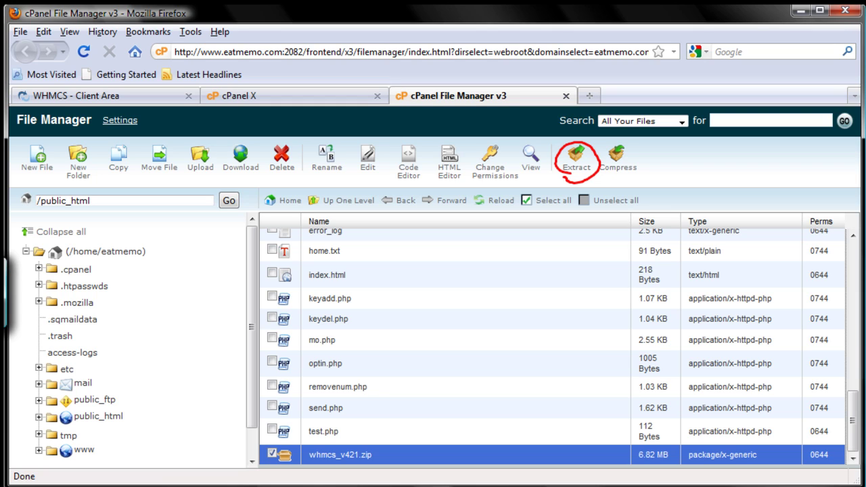
pyautogui.press('Escape')
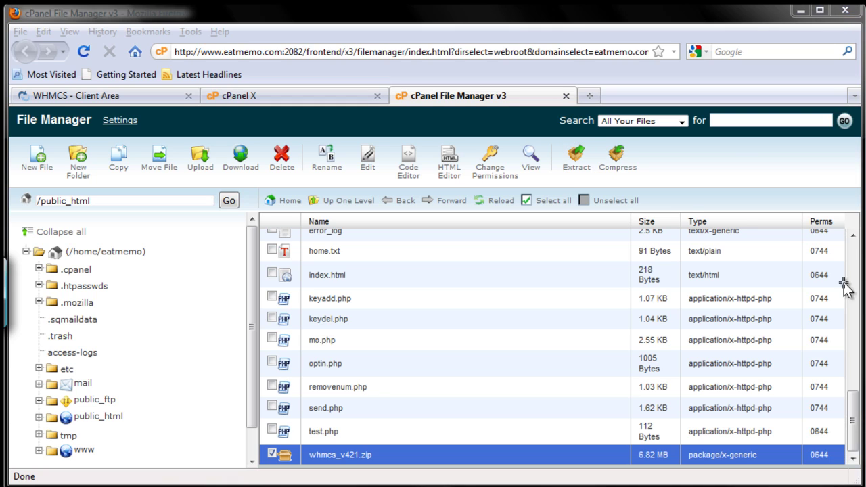
pyautogui.click(576, 162)
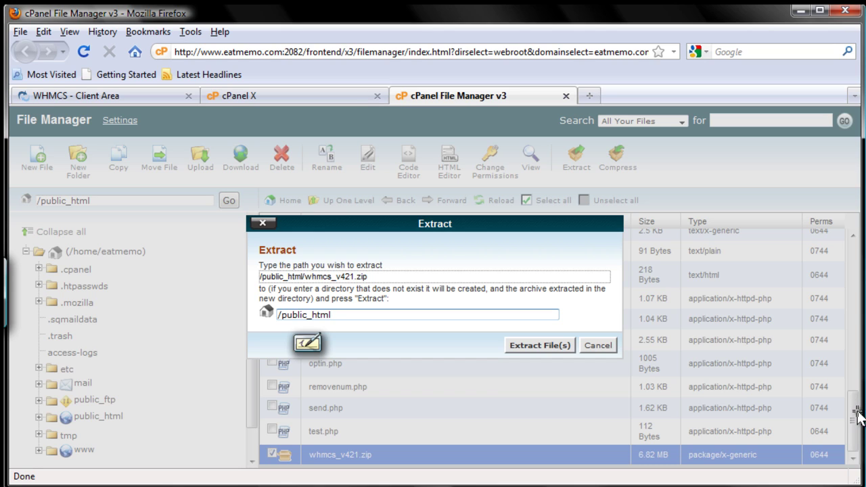
pyautogui.click(532, 347)
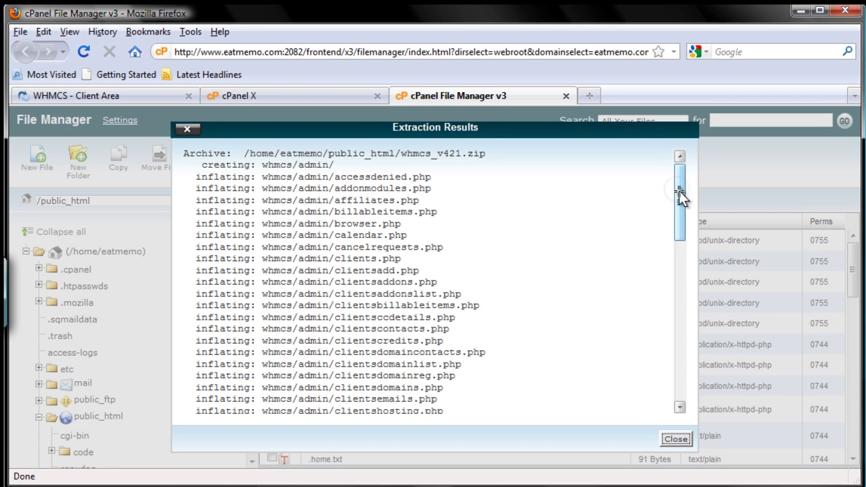
pyautogui.moveTo(680, 193); pyautogui.dragTo(695, 362)
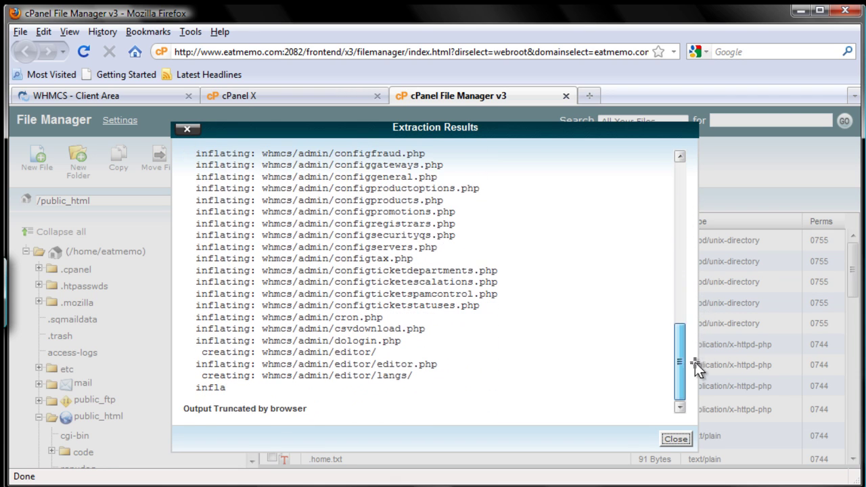
pyautogui.click(675, 439)
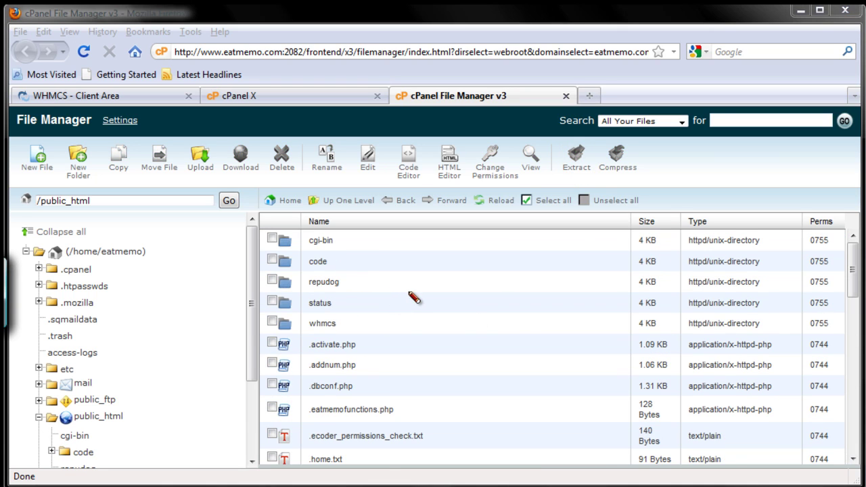
pyautogui.moveTo(342, 315)
pyautogui.mouseDown()
pyautogui.moveTo(340, 344)
pyautogui.moveTo(327, 314)
pyautogui.mouseUp()
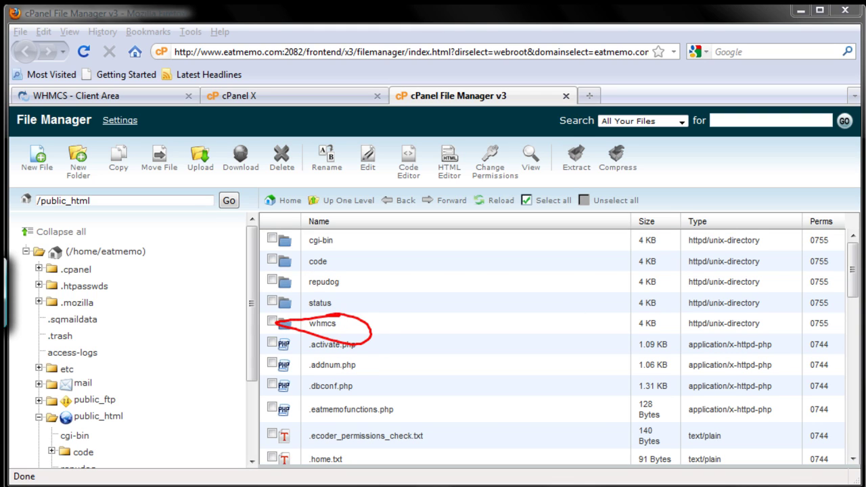
pyautogui.press('Escape')
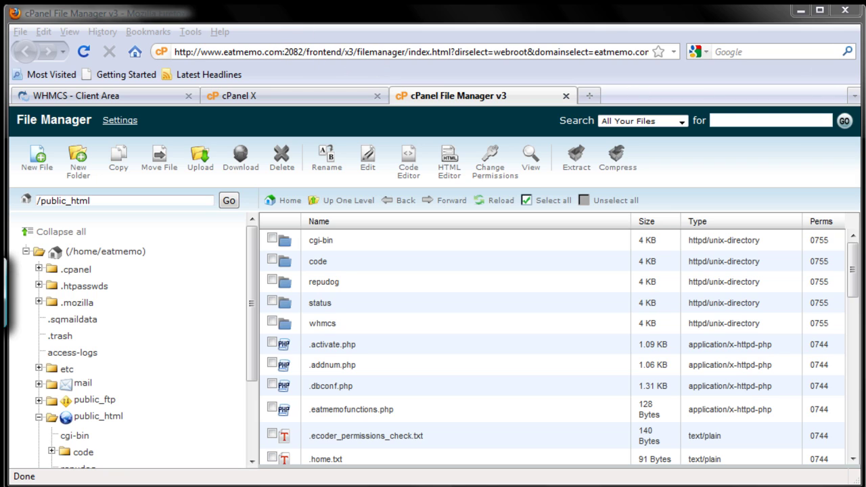
pyautogui.moveTo(278, 35)
pyautogui.mouseDown()
pyautogui.moveTo(181, 61)
pyautogui.moveTo(256, 35)
pyautogui.mouseUp()
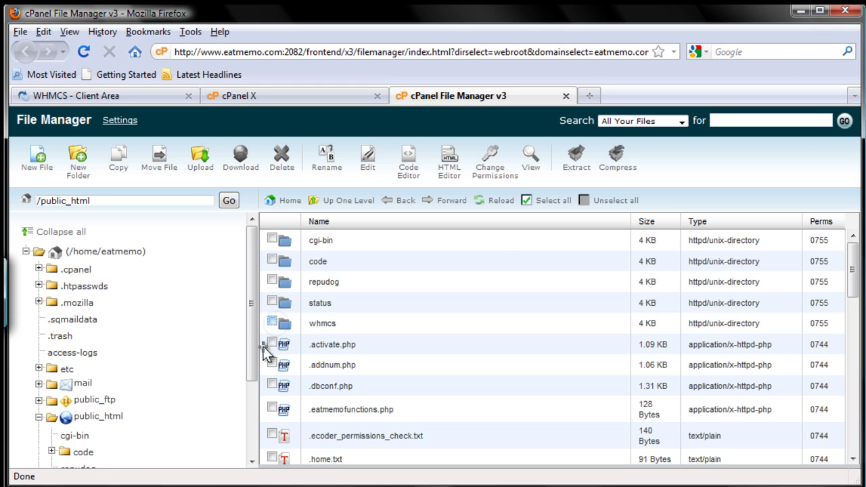
# - Rename the whmcs folder in public_html to clients
pyautogui.click(270, 323)
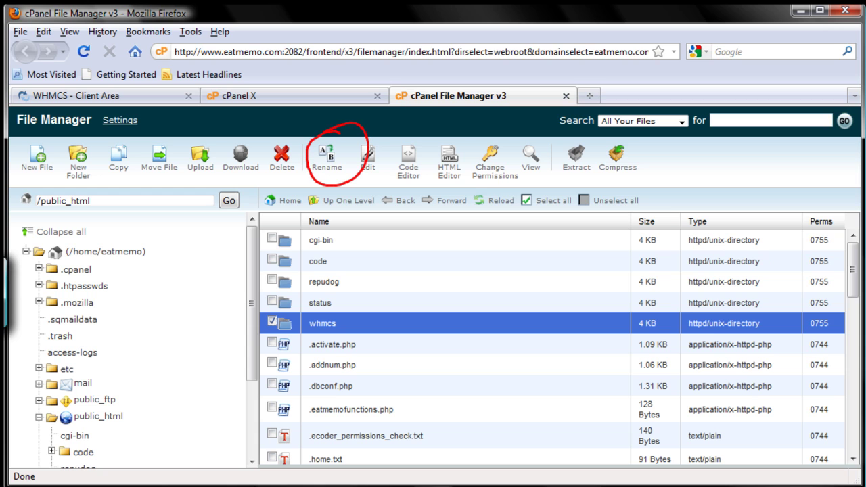
pyautogui.click(327, 159)
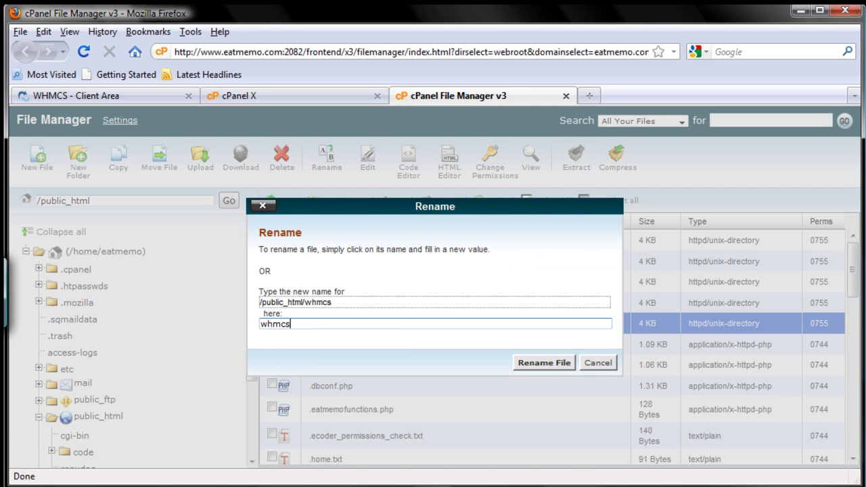
pyautogui.press('BackSpace')
pyautogui.press('BackSpace')
pyautogui.press('BackSpace')
pyautogui.press('BackSpace')
pyautogui.press('BackSpace')
pyautogui.write('clients')
pyautogui.click(555, 362)
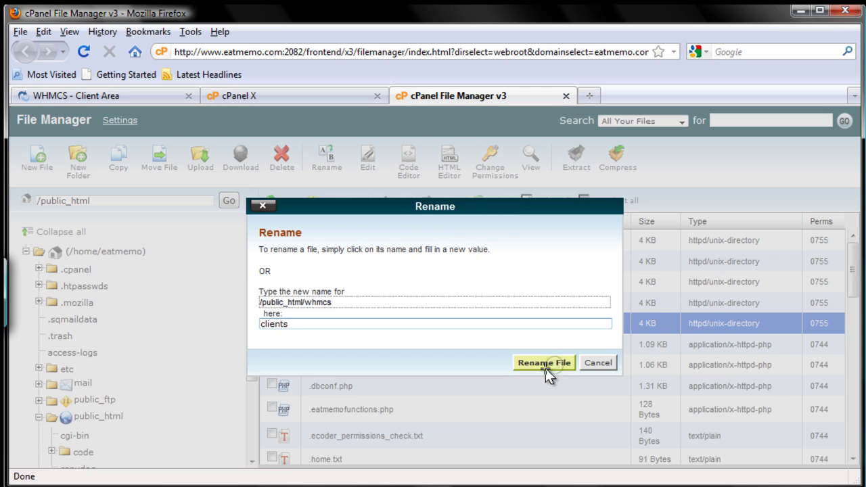